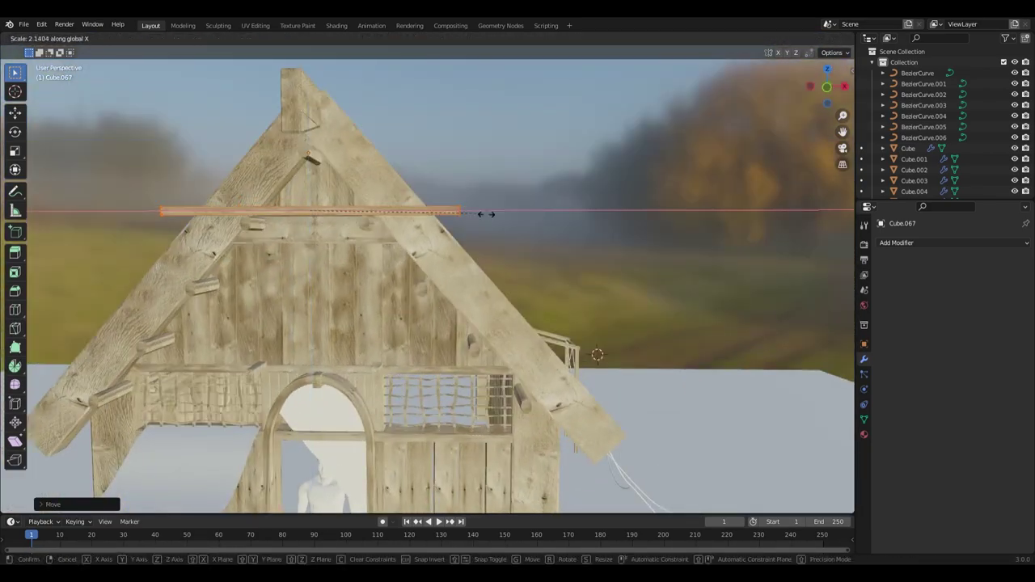
# Step: In front view, move and begin scaling the rope curve's handles to drape it over the crossbeam
pyautogui.press('KP_1')
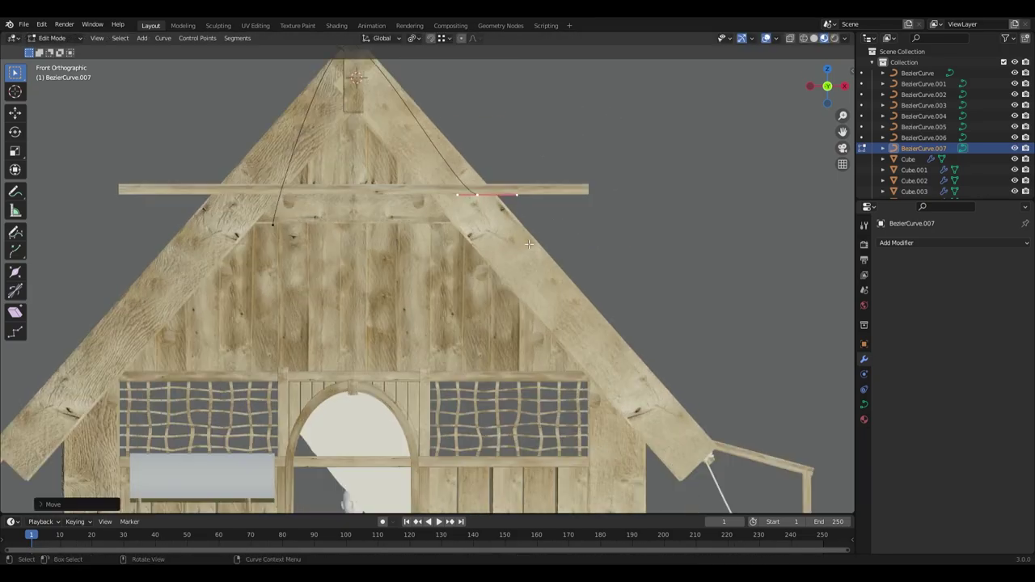
pyautogui.press('g')
pyautogui.click(322, 301)
pyautogui.moveTo(322, 301); pyautogui.dragTo(444, 249, button='middle')
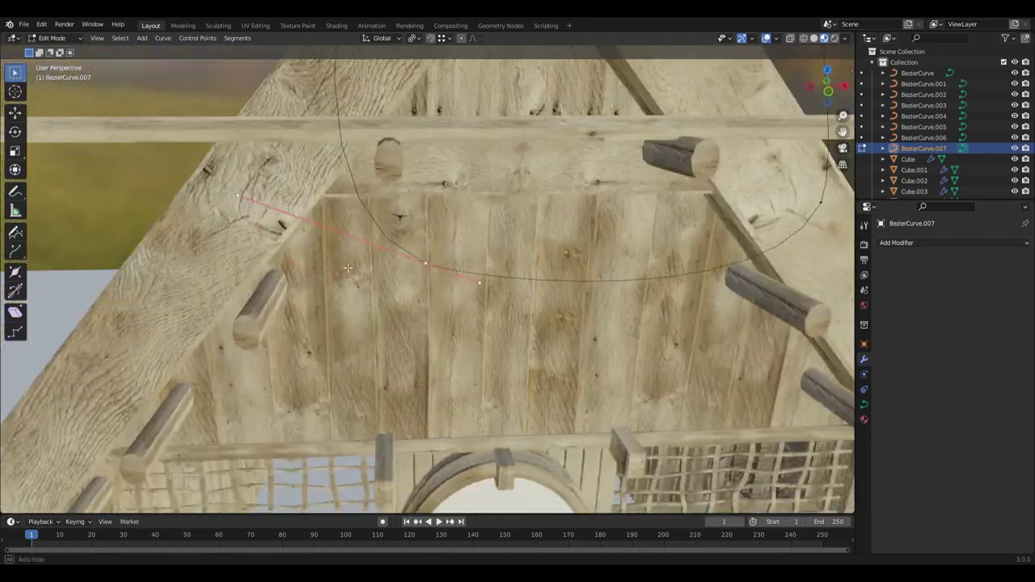
pyautogui.moveTo(444, 250); pyautogui.dragTo(671, 172, button='middle')
pyautogui.press('s')
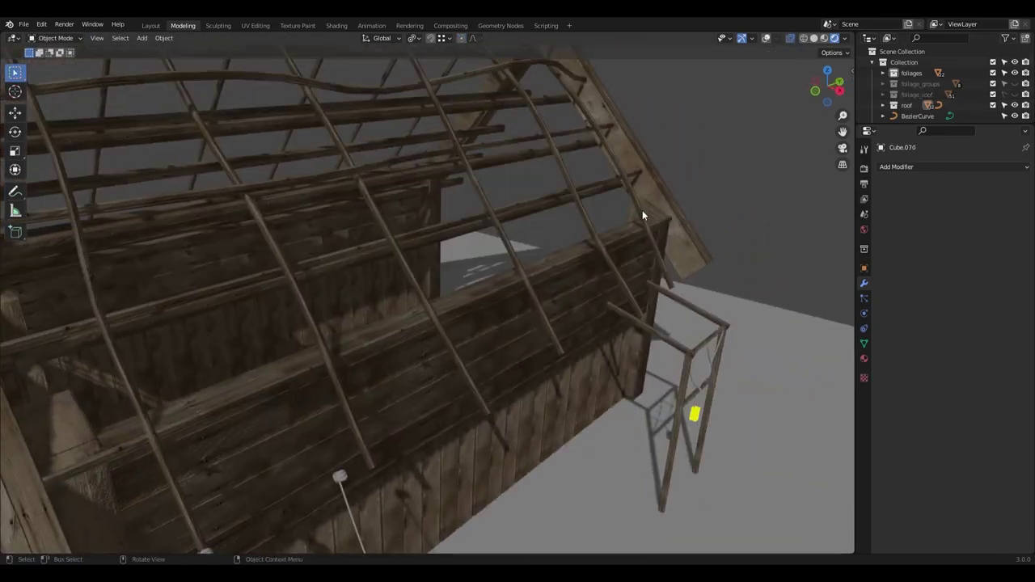
# Step: Enable the foliage_roof collection so the straw appears on the roof
pyautogui.click(1015, 95)
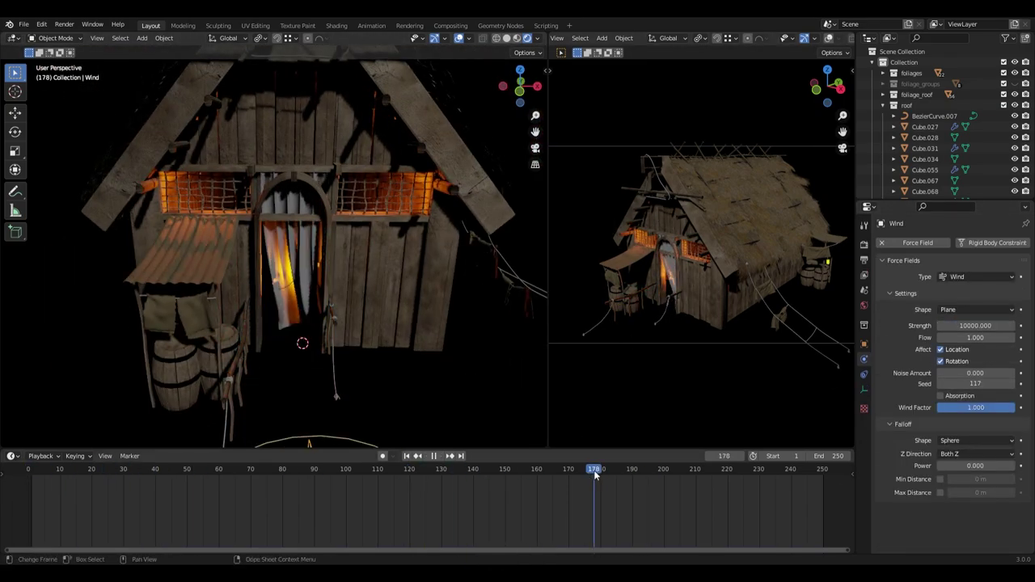
# Step: Scrub the timeline back to frame 150 to check the wind-blown curtain
pyautogui.moveTo(595, 475); pyautogui.dragTo(497, 472)
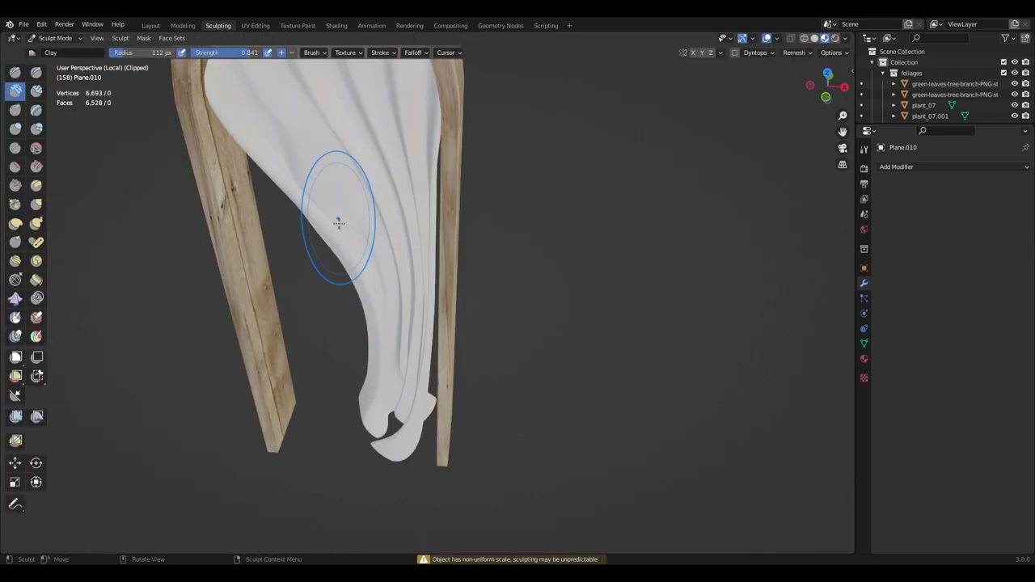
# Step: Orbit and zoom in on the curtain and door boards, switching to the Grab brush
pyautogui.moveTo(414, 439); pyautogui.dragTo(466, 377, button='middle')
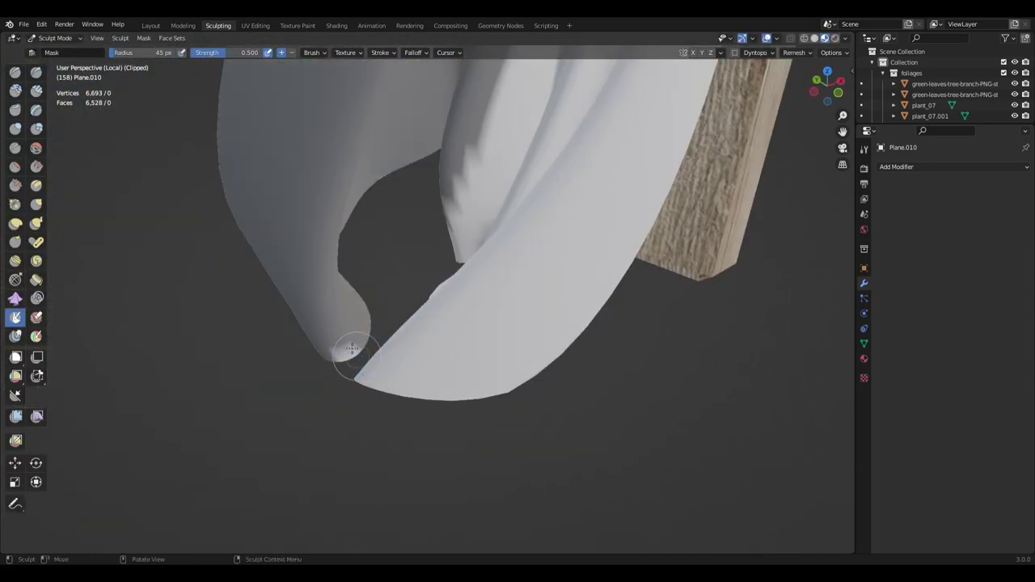
pyautogui.press('g')
pyautogui.moveTo(374, 329)
pyautogui.mouseDown(button='middle')
pyautogui.moveTo(277, 415)
pyautogui.moveTo(14, 279)
pyautogui.mouseUp(button='middle')
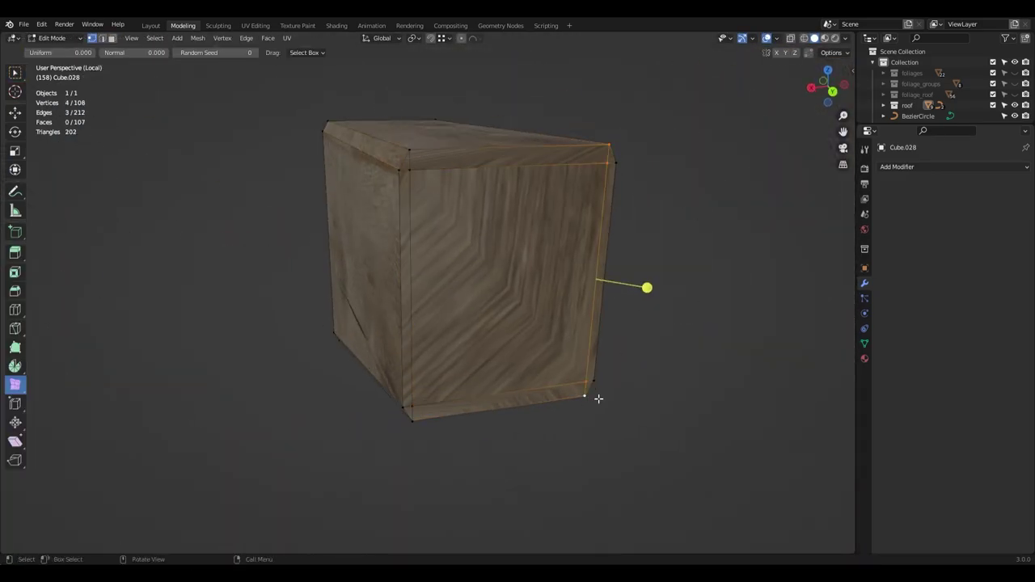
# Step: Switch to face select mode and select the box's front face
pyautogui.press('3')
pyautogui.keyDown('ctrl'); pyautogui.click(567, 310); pyautogui.keyUp('ctrl')
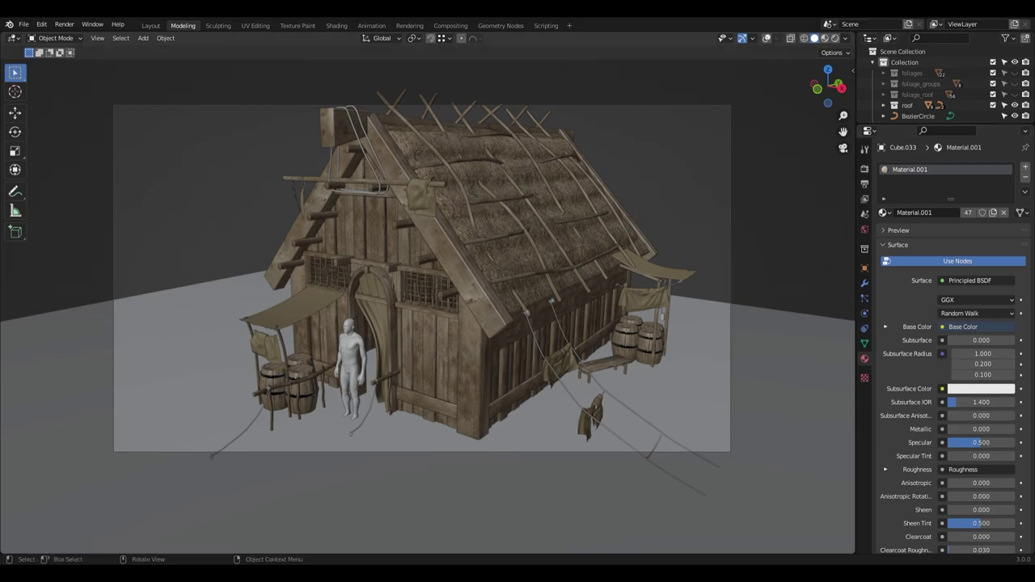
# Step: Show the roof thatch foliage and separate the selected part into its own object
pyautogui.click(1014, 95)
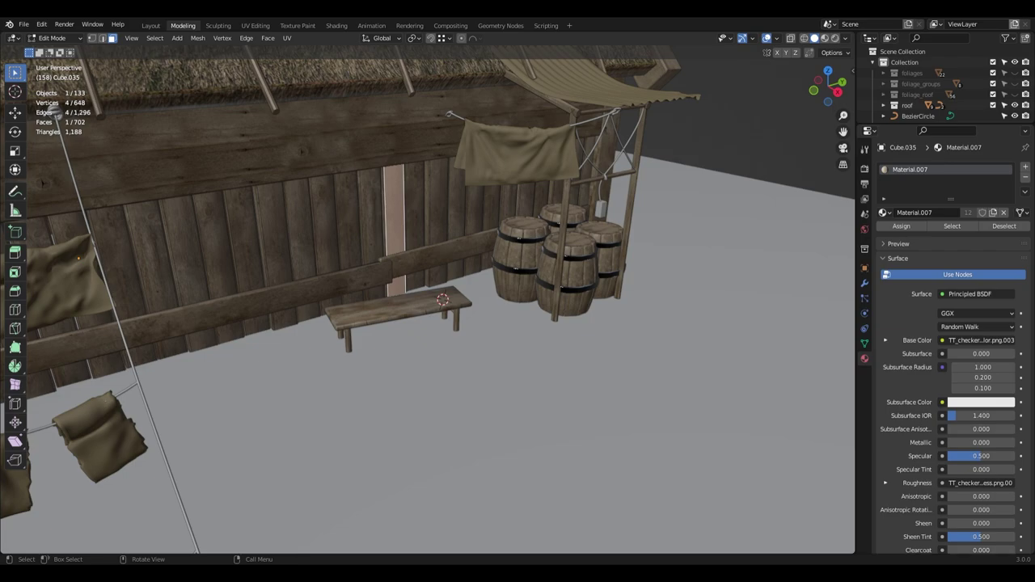
pyautogui.click(537, 334)
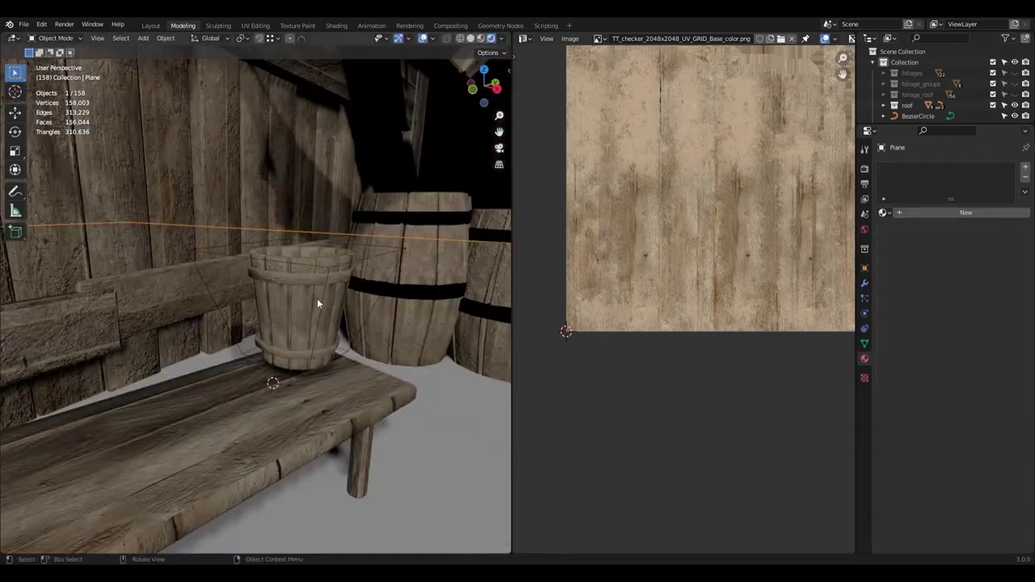
# Step: Select the bucket's rim piece
pyautogui.click(304, 263)
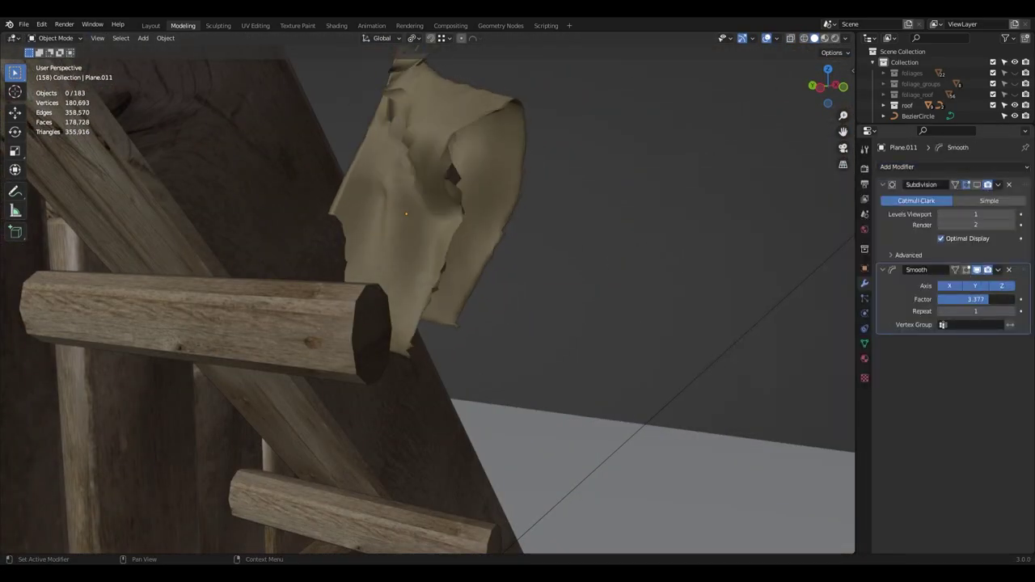
# Step: Increase the Smooth modifier Factor on the cloth to strengthen its smoothing
pyautogui.moveTo(976, 300); pyautogui.dragTo(1010, 299)
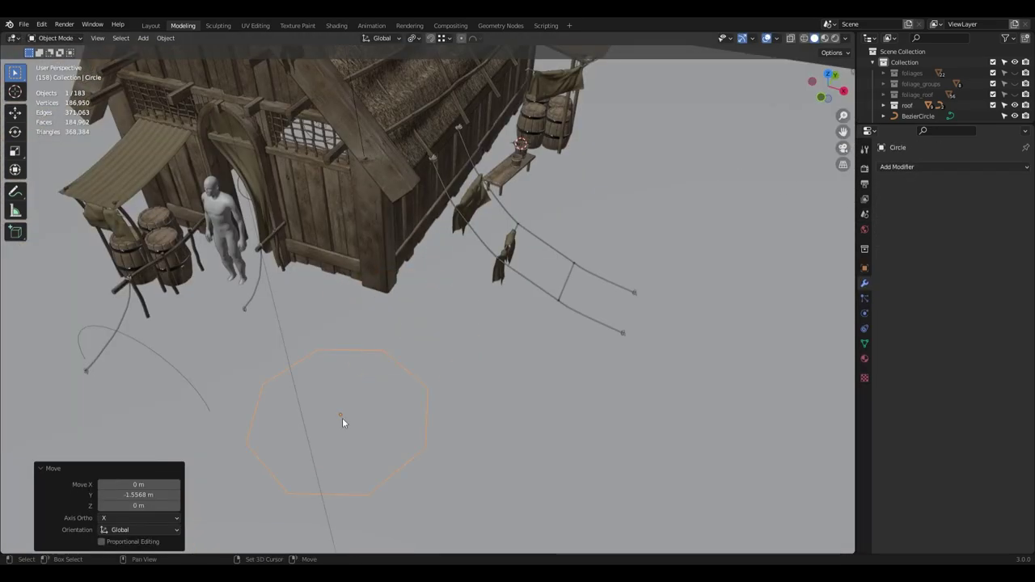
# Step: Add a new plane to the scene for the lantern
pyautogui.press('g')
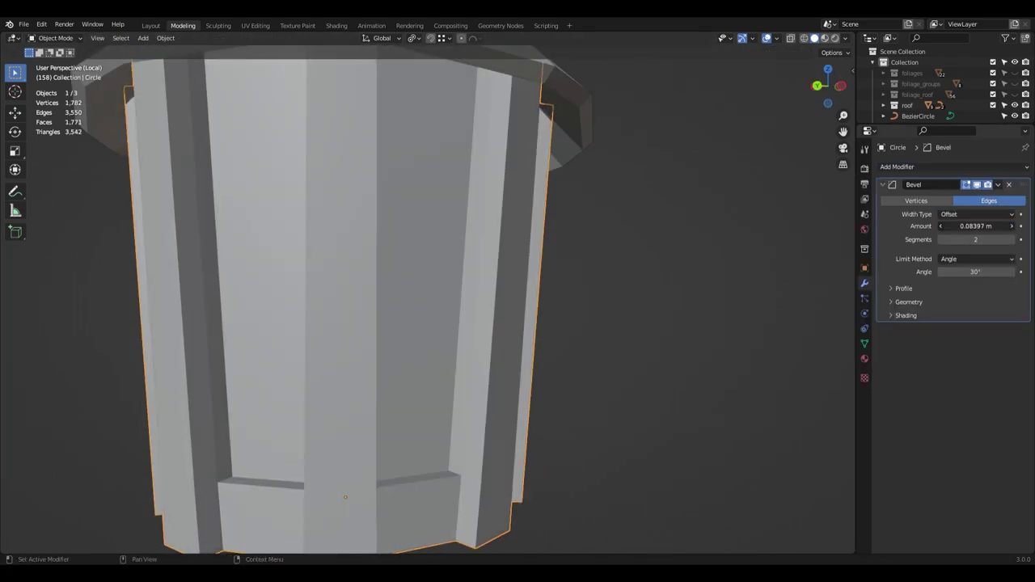
# Step: Reduce the lantern's Bevel Amount to a small width of about 0.08 m
pyautogui.moveTo(976, 226); pyautogui.dragTo(962, 226)
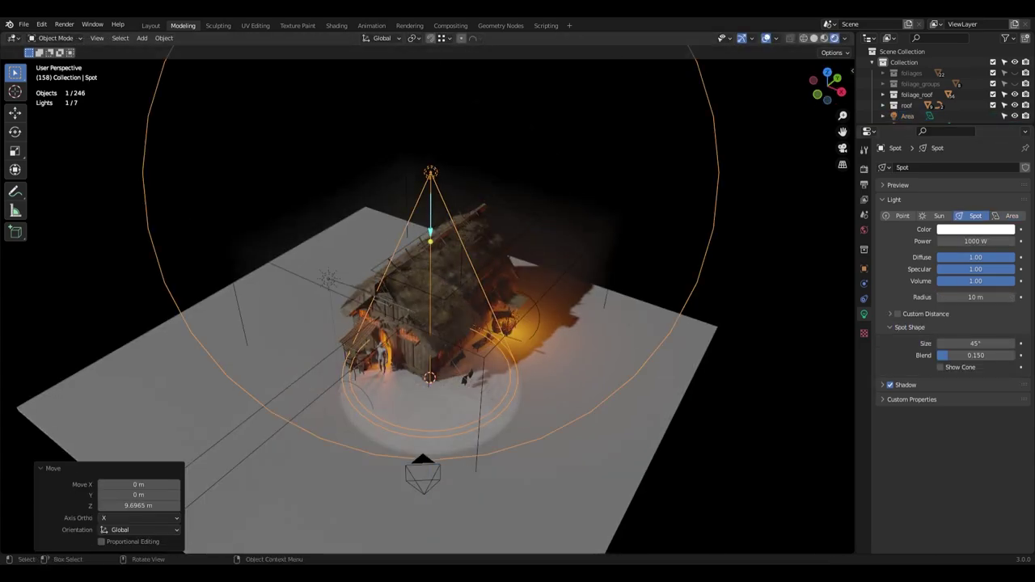
# Step: Widen the spot light cone to 135° and reposition it vertically above the cabin
pyautogui.moveTo(962, 343); pyautogui.dragTo(1003, 343)
pyautogui.press('KP_1')
pyautogui.press('g')
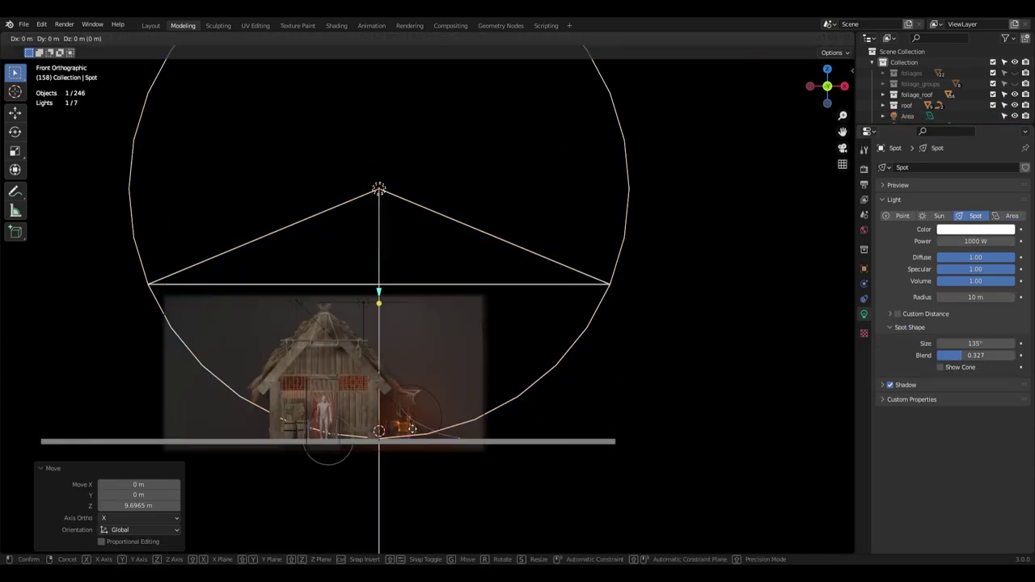
pyautogui.moveTo(367, 366); pyautogui.dragTo(612, 361, button='middle')
pyautogui.hotkey('alt', 'a')
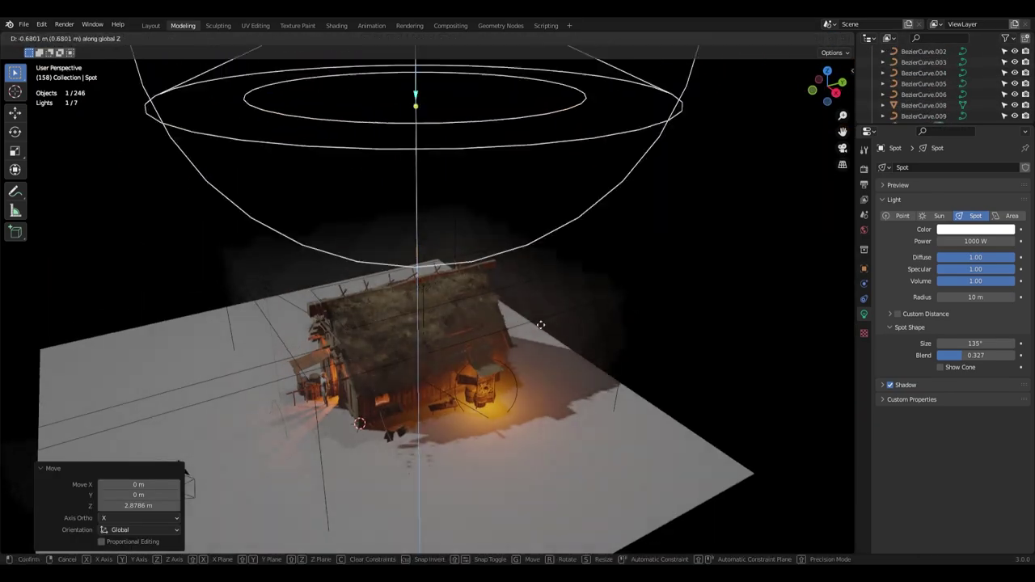
pyautogui.scroll(3, 485, 364)
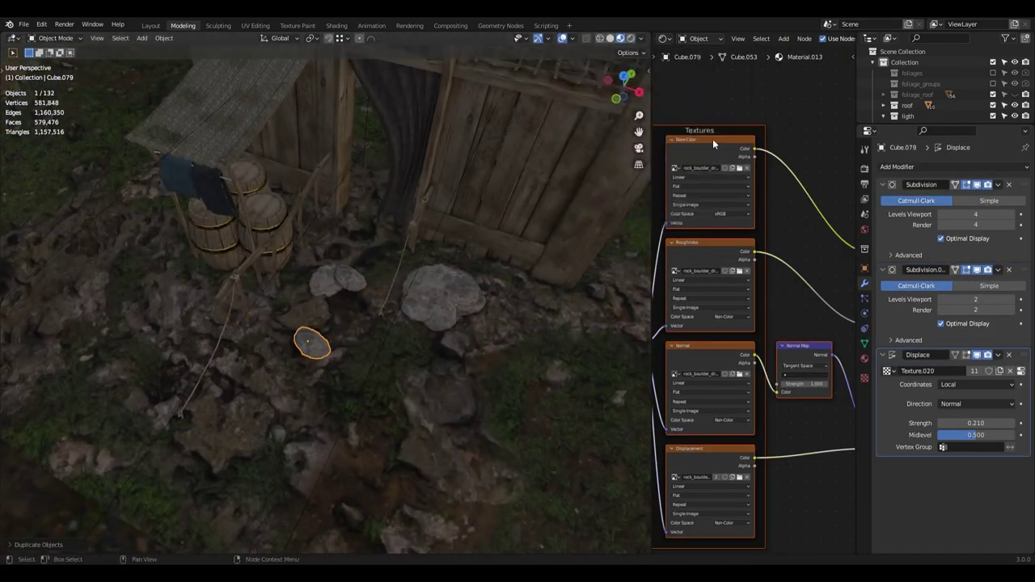
# Step: Zoom in on the new stones and preview the scene in Rendered shading
pyautogui.scroll(5, 319, 313)
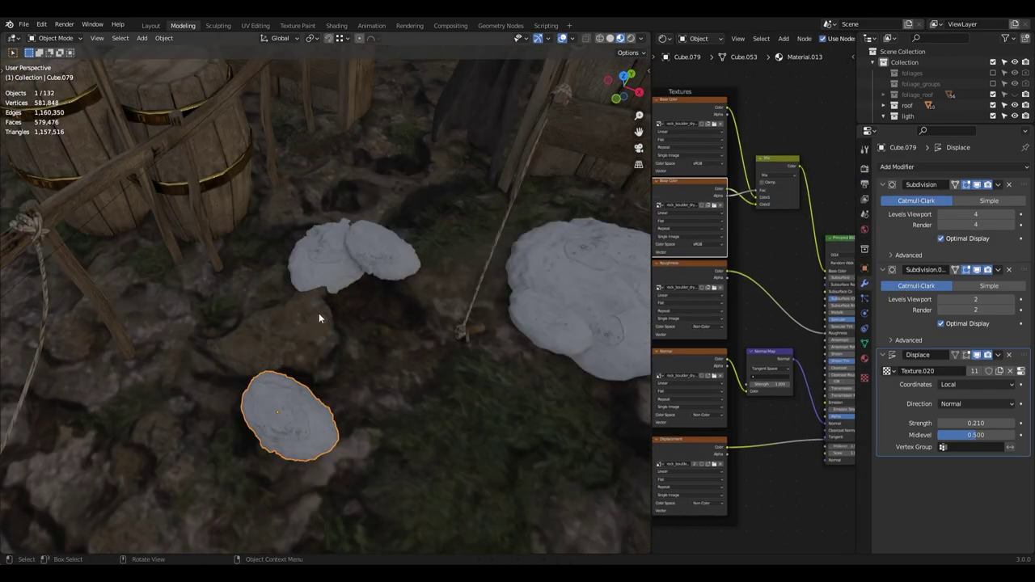
pyautogui.moveTo(319, 313); pyautogui.dragTo(398, 283, button='middle')
pyautogui.press('z')
pyautogui.click(599, 251)
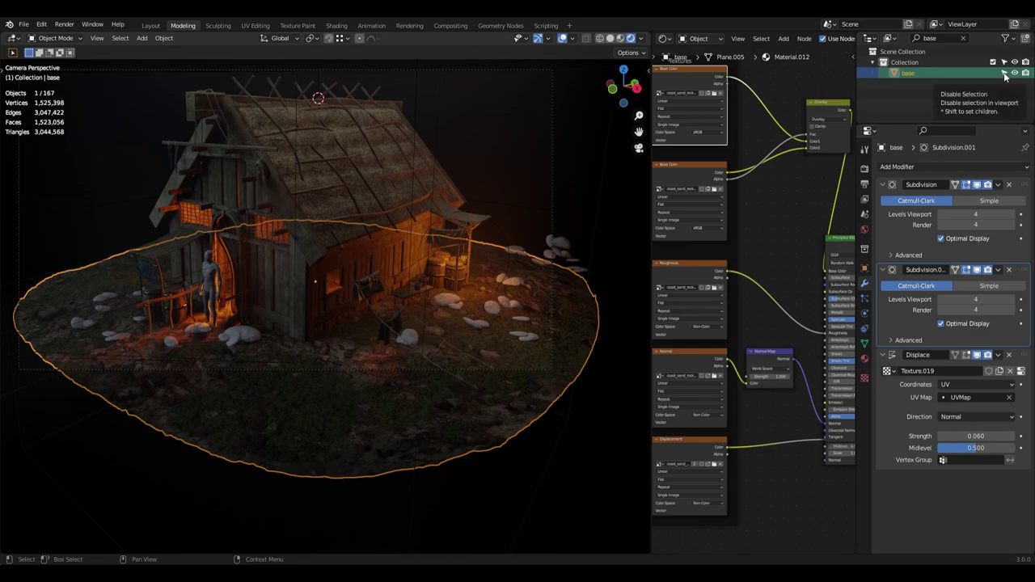
# Step: Deselect the ground base and delete the extra object near the cabin
pyautogui.click(1005, 75)
pyautogui.keyDown('ctrl'); pyautogui.moveTo(584, 250); pyautogui.dragTo(550, 96, button='middle'); pyautogui.keyUp('ctrl')
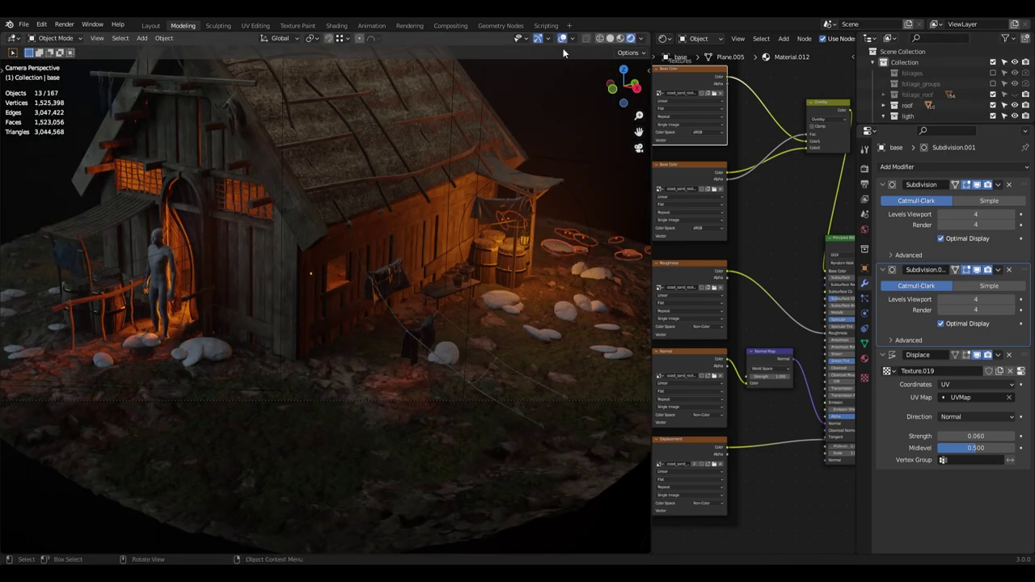
pyautogui.press('g')
pyautogui.press('x')
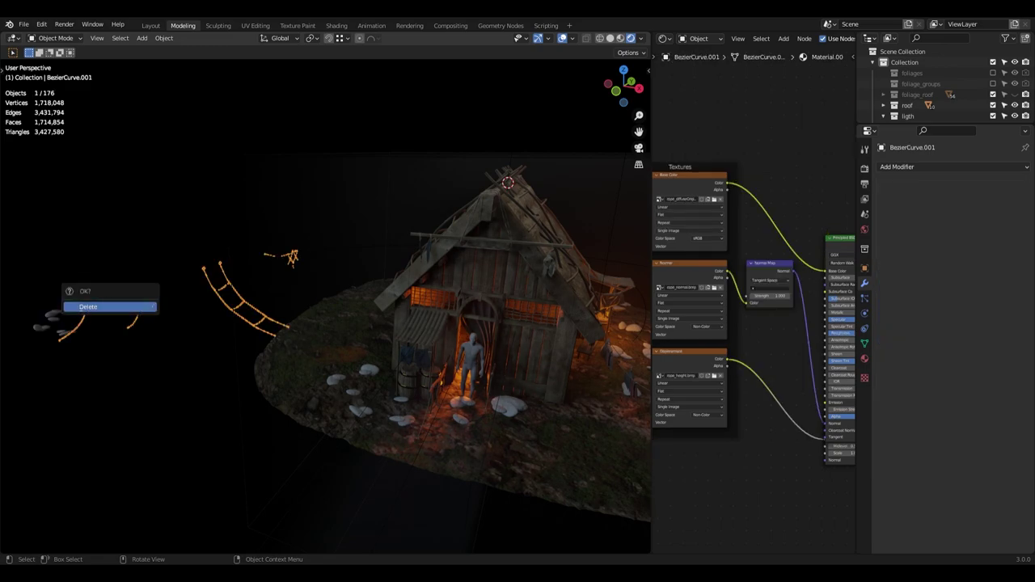
pyautogui.click(87, 306)
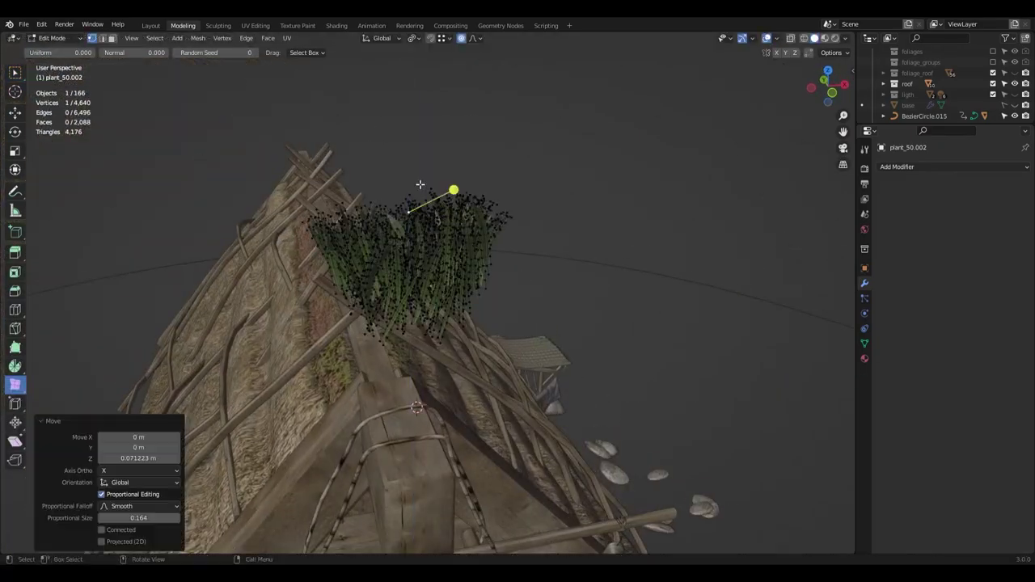
# Step: Save the blend file and commit the grass particle count of 5000
pyautogui.hotkey('ctrl', 's')
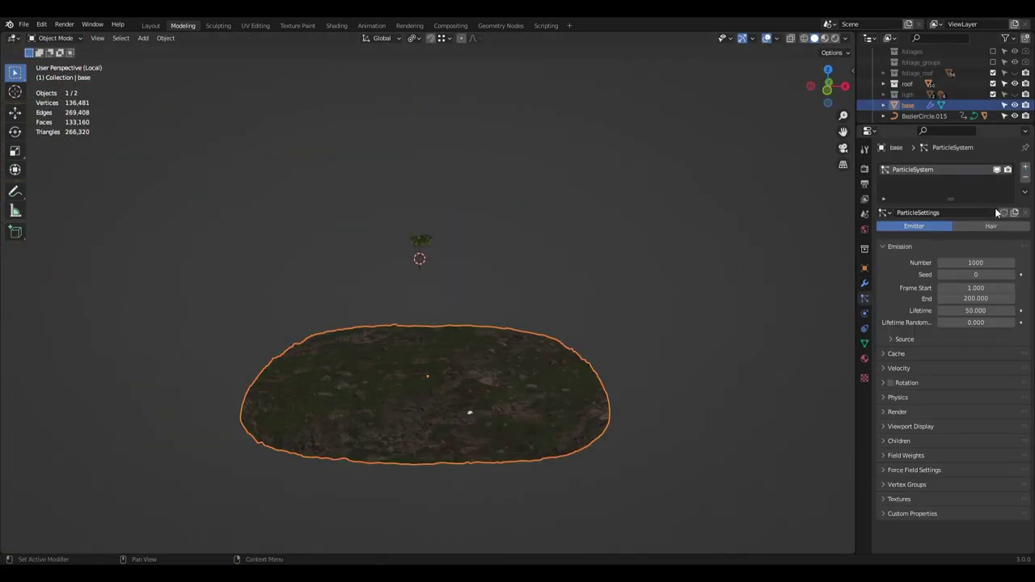
pyautogui.press('Return')
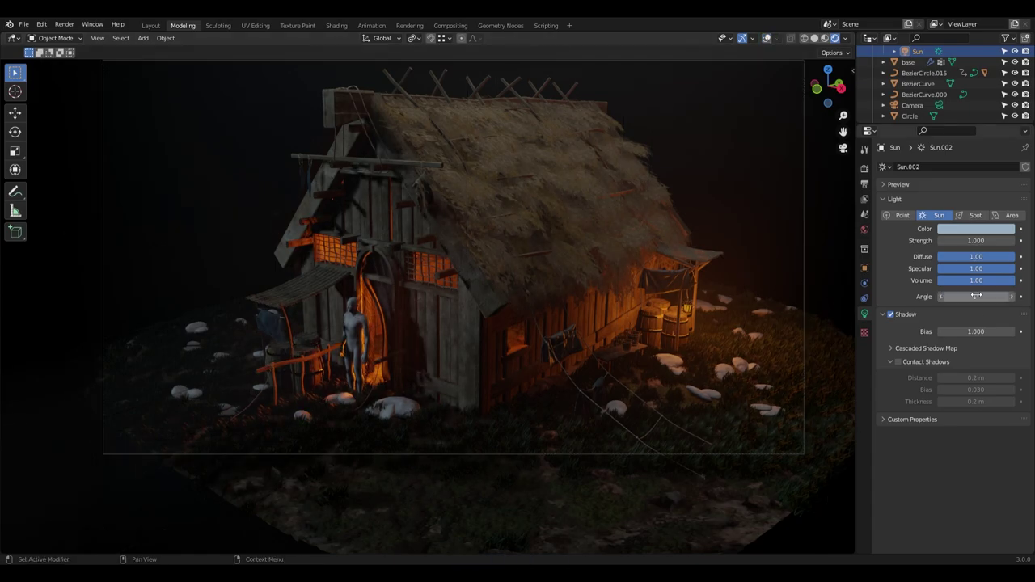
# Step: Hide the Sun and Spot lights in the viewport from the Outliner
pyautogui.click(1016, 52)
pyautogui.scroll(2, 946, 90)
pyautogui.click(1016, 83)
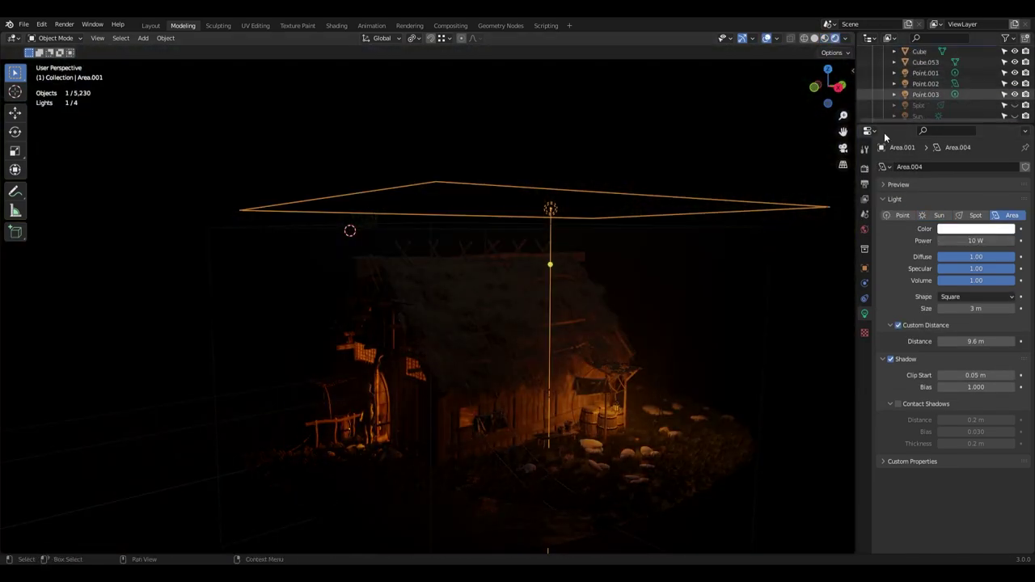
pyautogui.scroll(2, 639, 249)
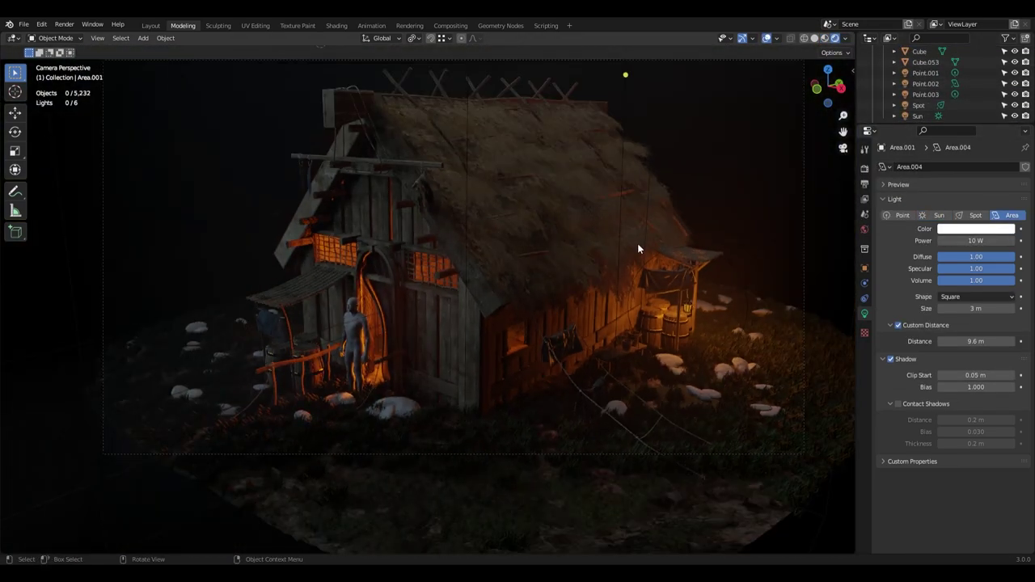
# Step: Select the ground, hide viewport overlays, and show its particle system settings
pyautogui.click(637, 243)
pyautogui.hotkey('shift', 'alt', 'z')
pyautogui.click(864, 298)
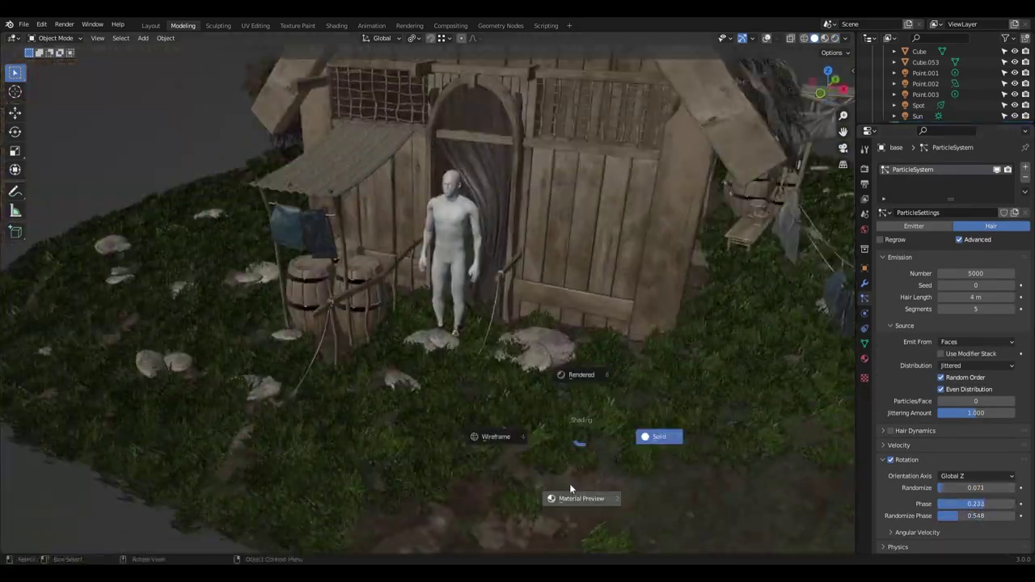
# Step: Select the man figure by the door and move it into a collection
pyautogui.click(486, 237)
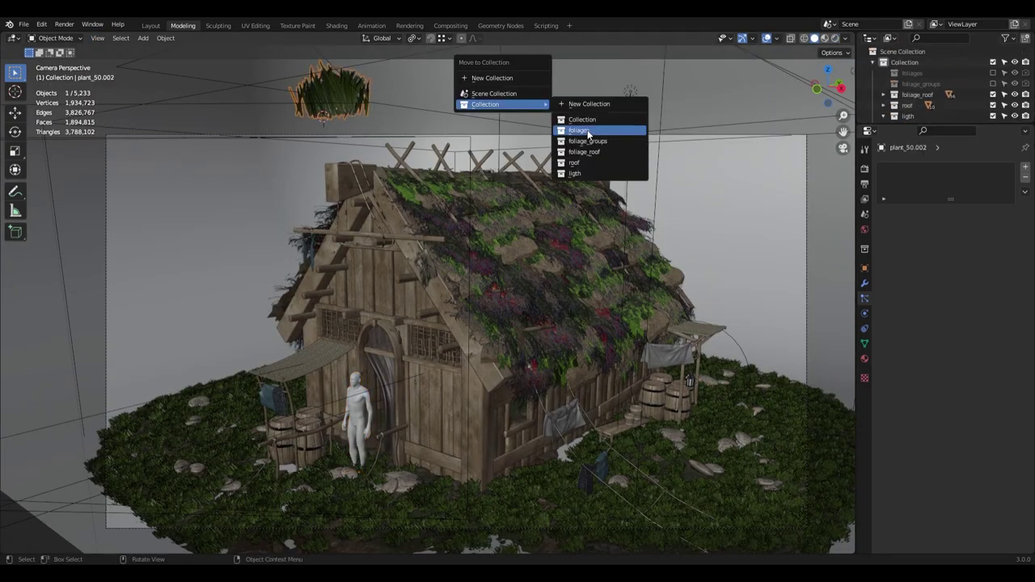
pyautogui.press('m')
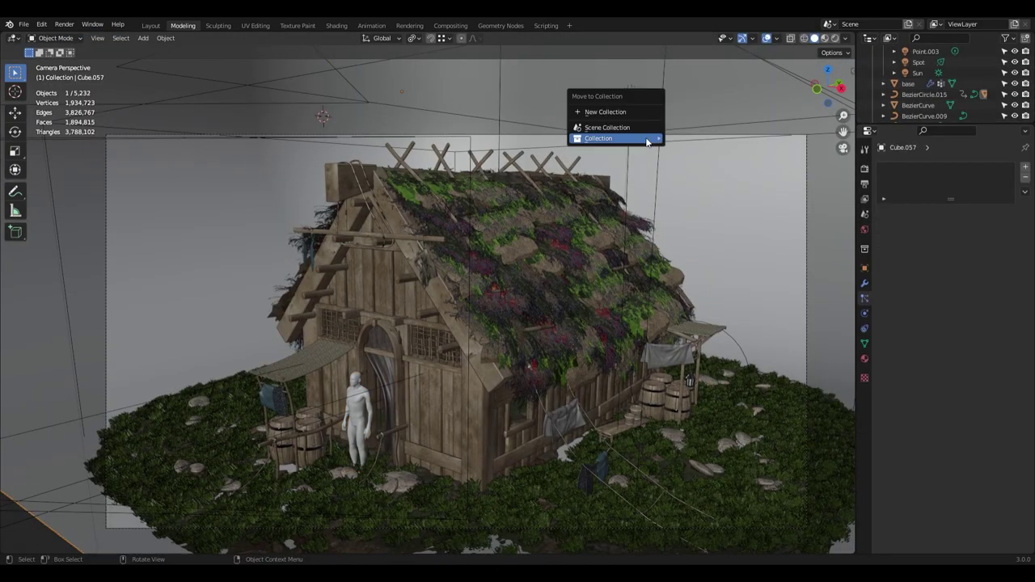